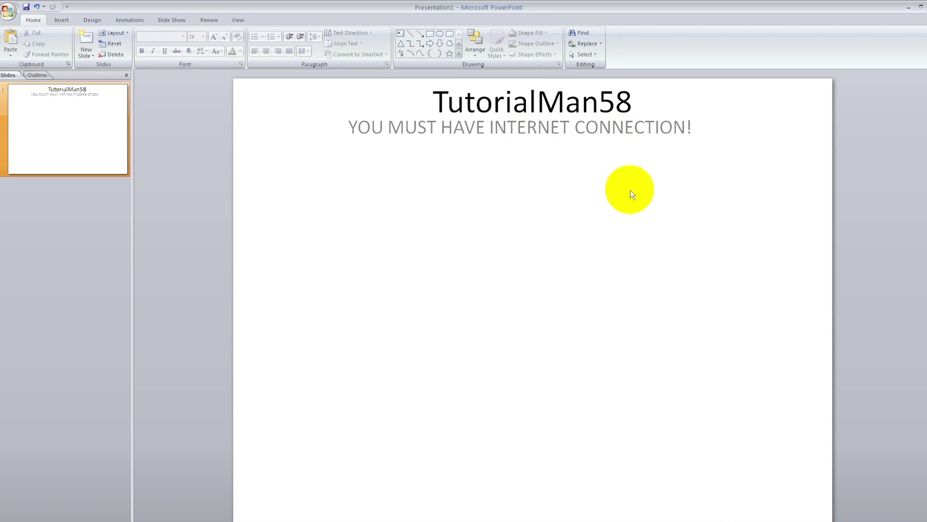
Enable 'Show Developer tab in the Ribbon' in PowerPoint Options > Popular and confirm with OK
left_click(13, 14)
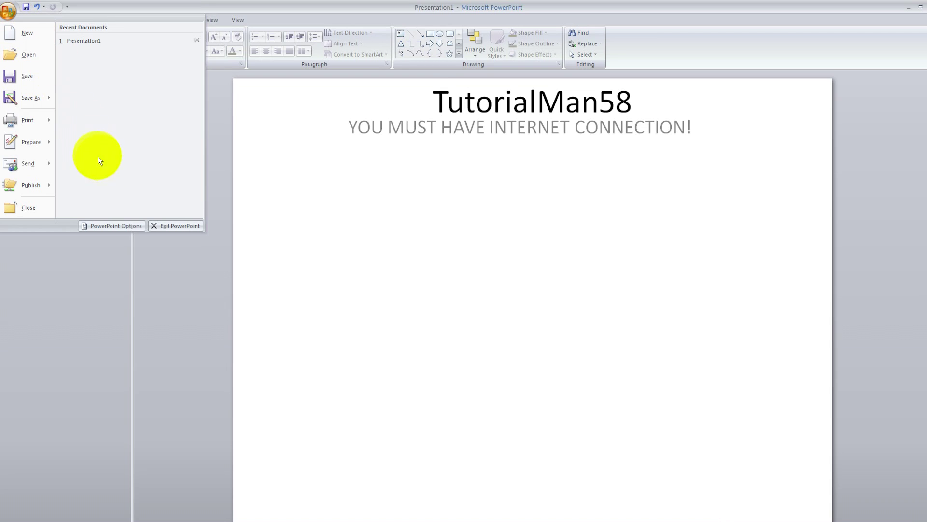
left_click(116, 226)
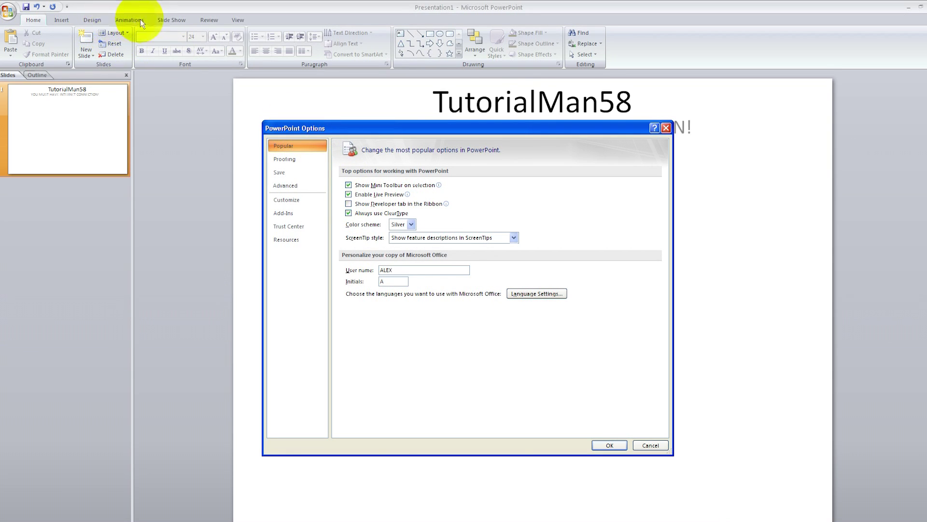
left_click(348, 204)
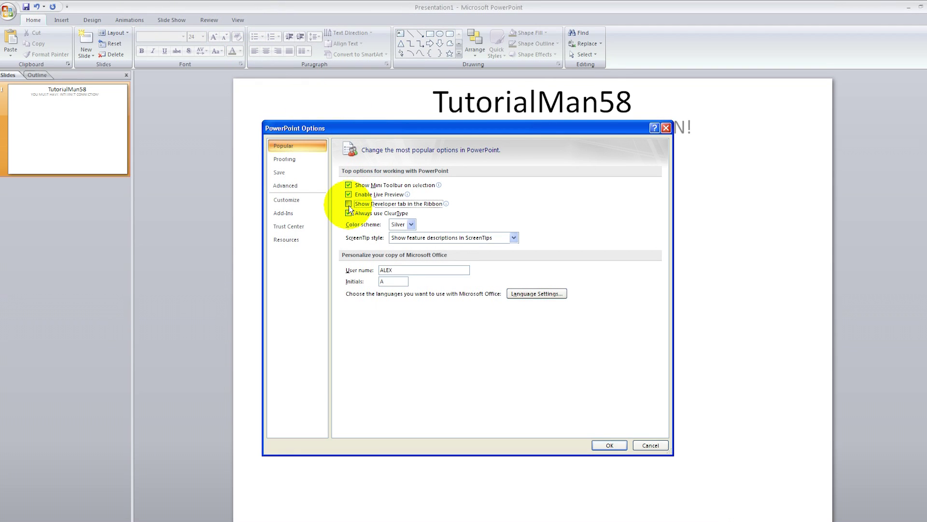
left_click(615, 444)
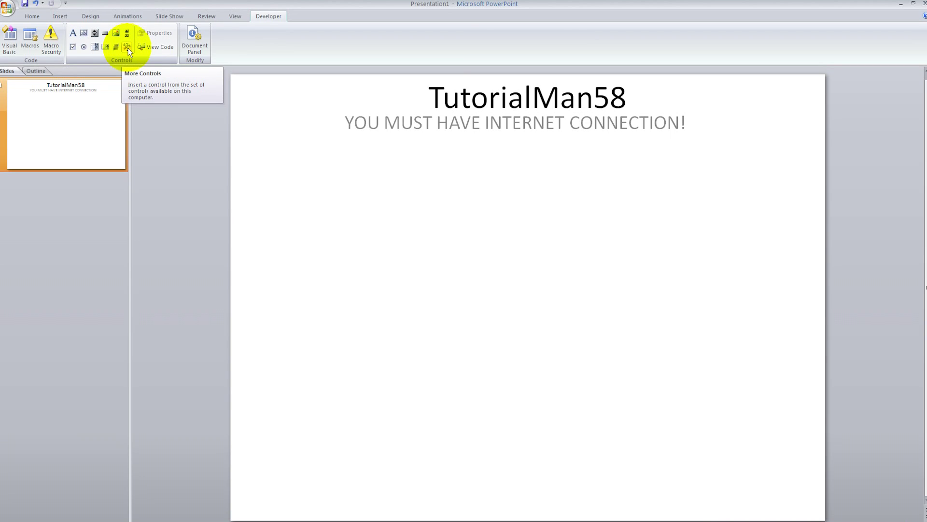
Pick Shockwave Flash Object from the Developer tab's More Controls list
left_click(127, 48)
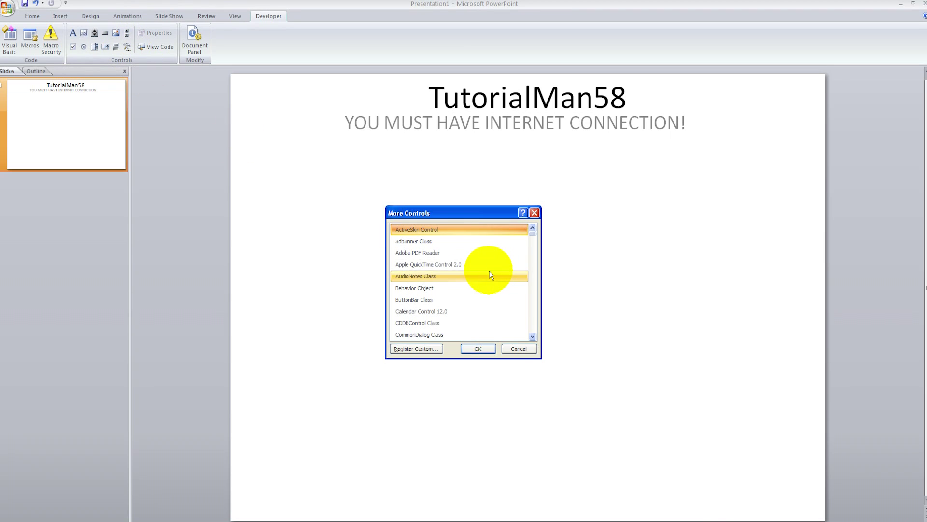
key("Page_Down")
key("Page_Down")
key("Page_Down")
key("Page_Down")
key("Page_Down")
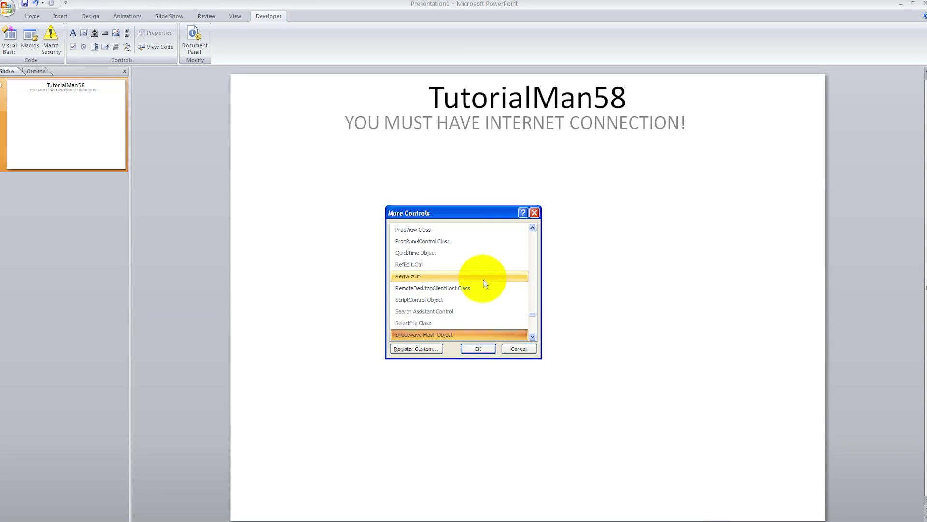
double_click(467, 335)
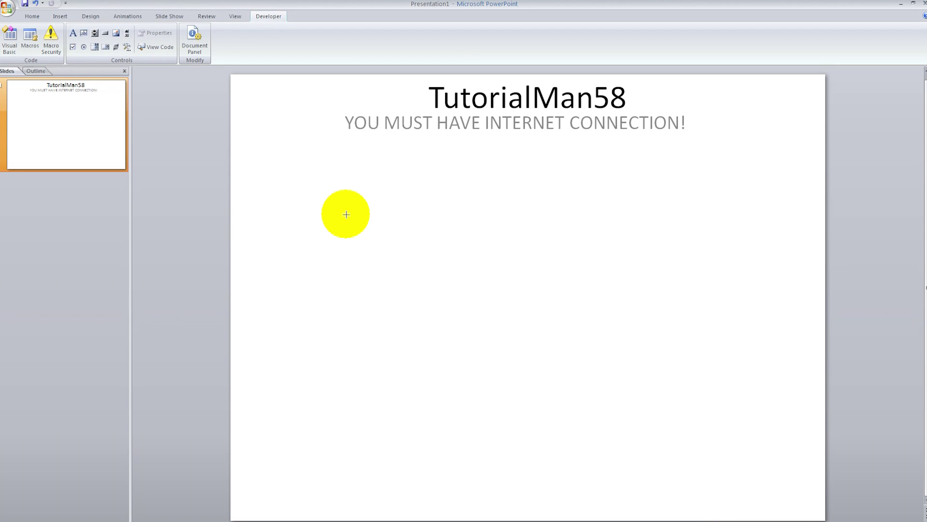
Draw a large Flash control box across the slide below the subtitle, then deselect it
left_click_drag(346, 214, 712, 417)
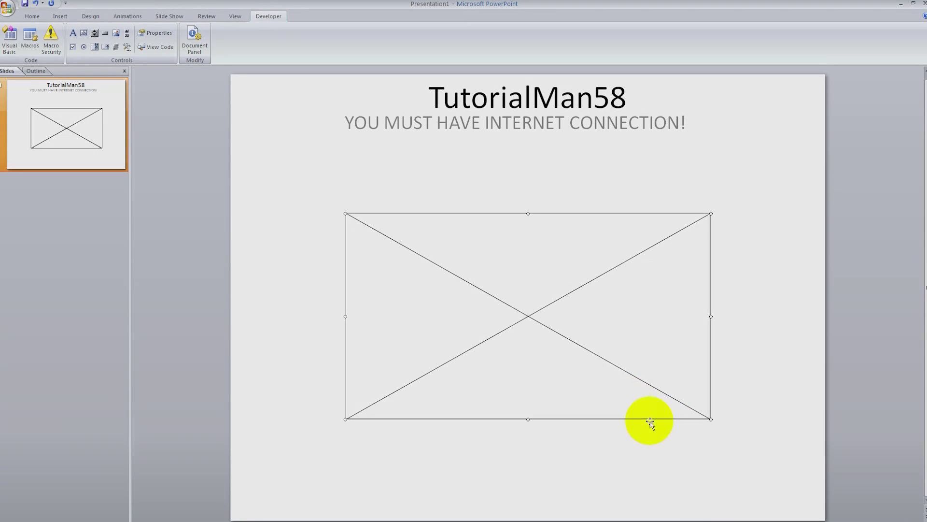
left_click(660, 436)
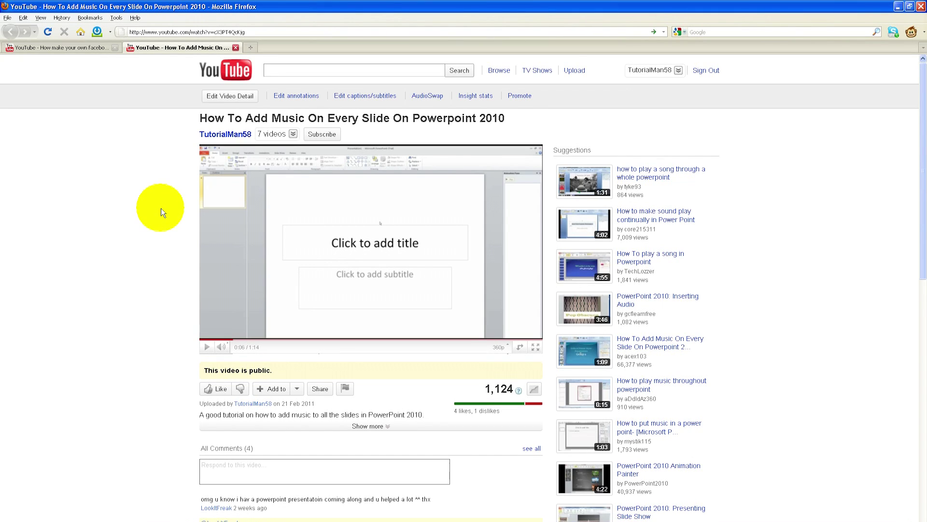
Copy the YouTube video's URL from Firefox's address bar
left_click(151, 32)
right_click(150, 32)
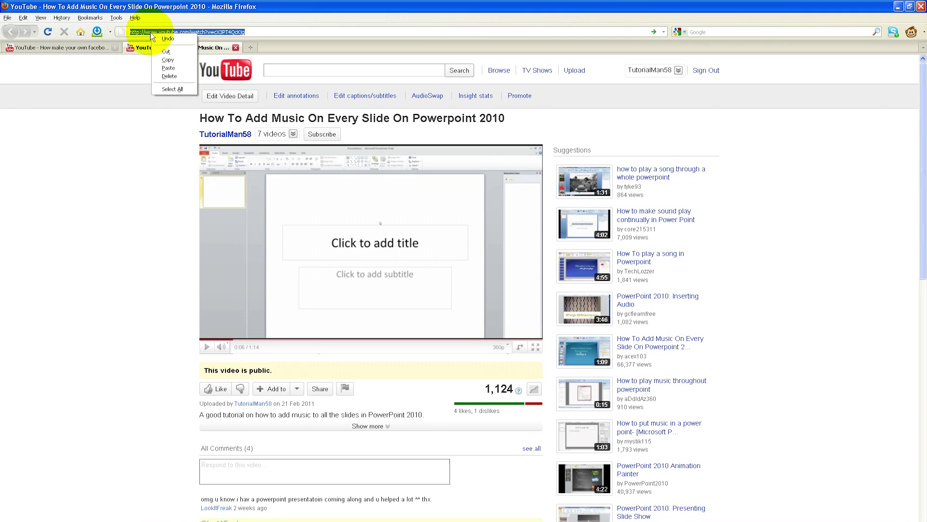
left_click(167, 59)
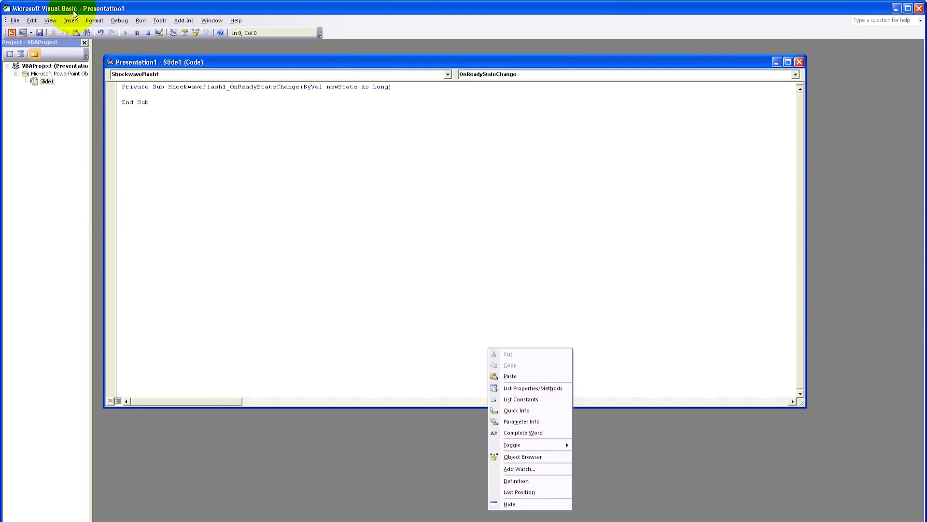
Close the Visual Basic editor and bring up the Flash control's context menu on the slide
left_click(919, 8)
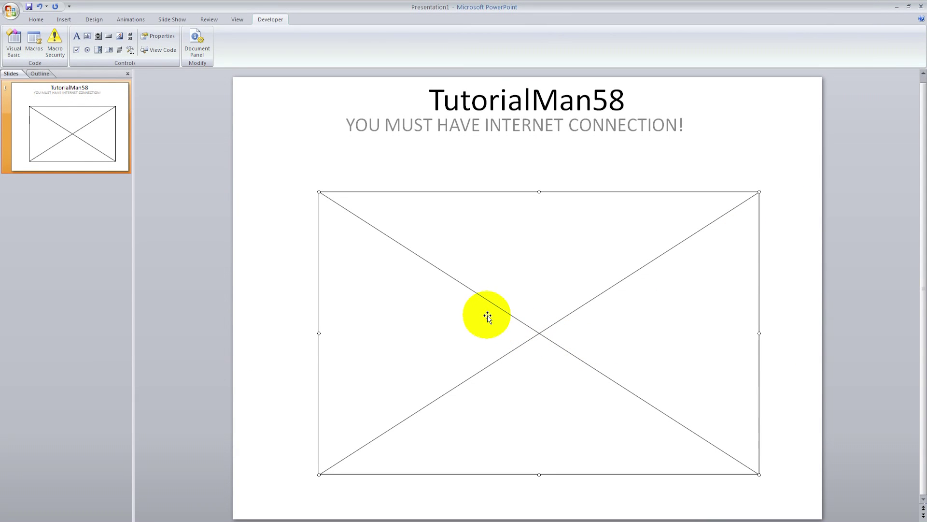
right_click(424, 314)
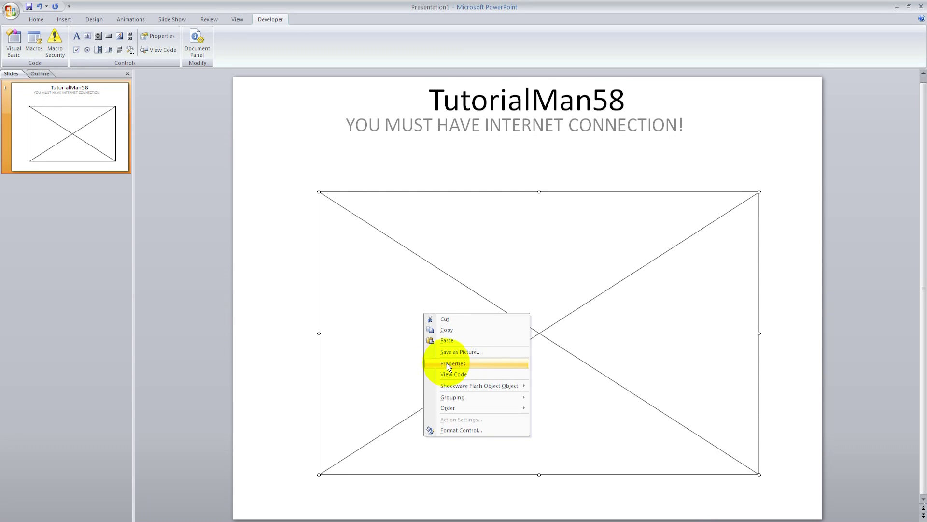
Paste the copied YouTube address into the Flash control's Movie property
left_click(460, 364)
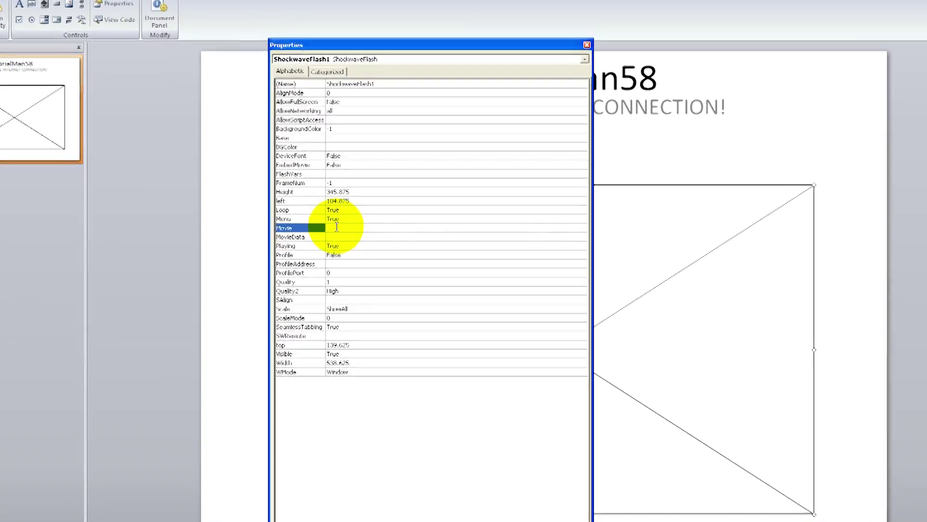
right_click(337, 227)
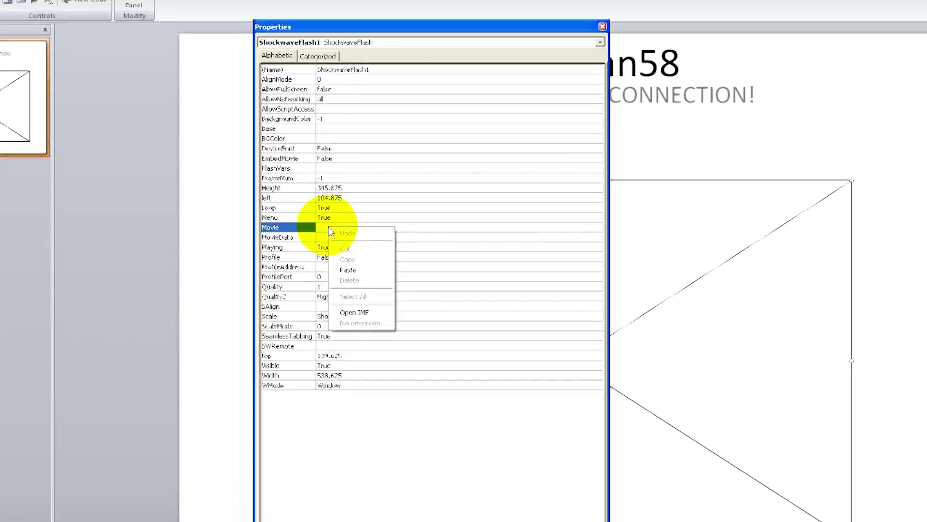
left_click(380, 245)
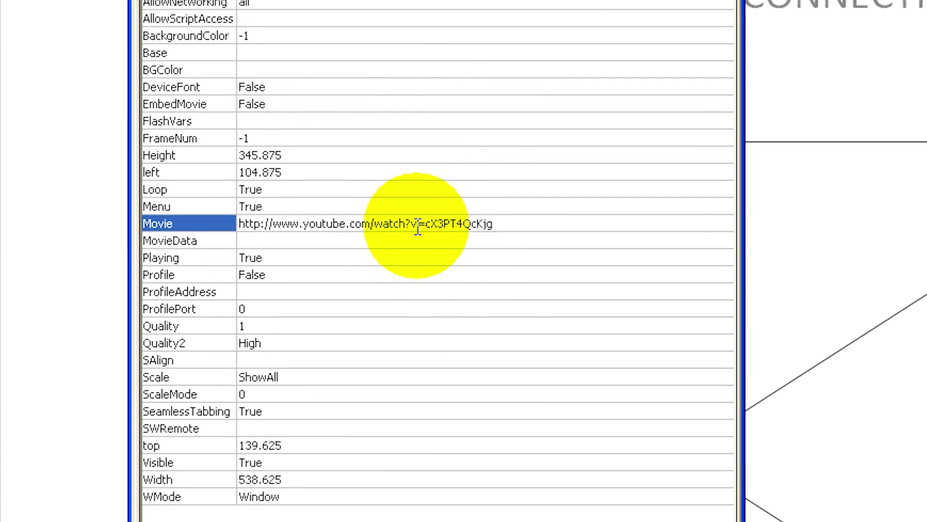
left_click_drag(410, 224, 376, 237)
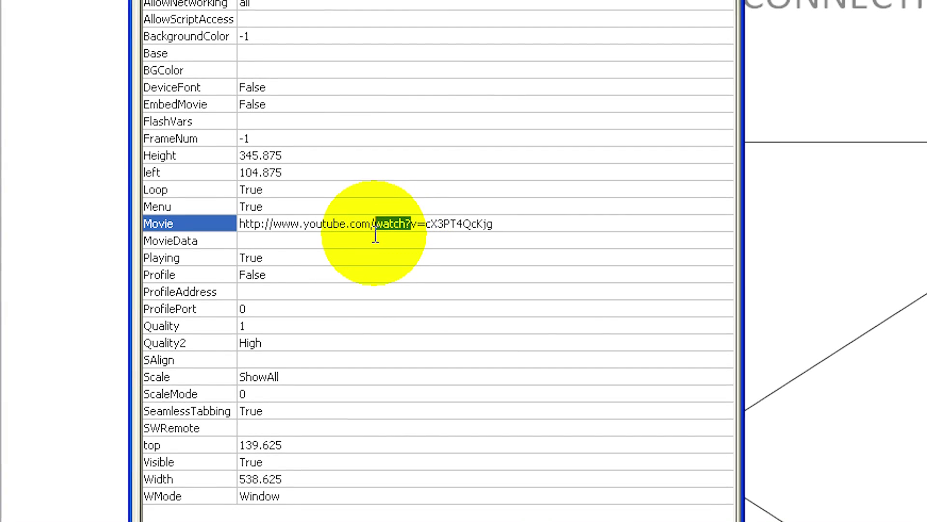
key("Delete")
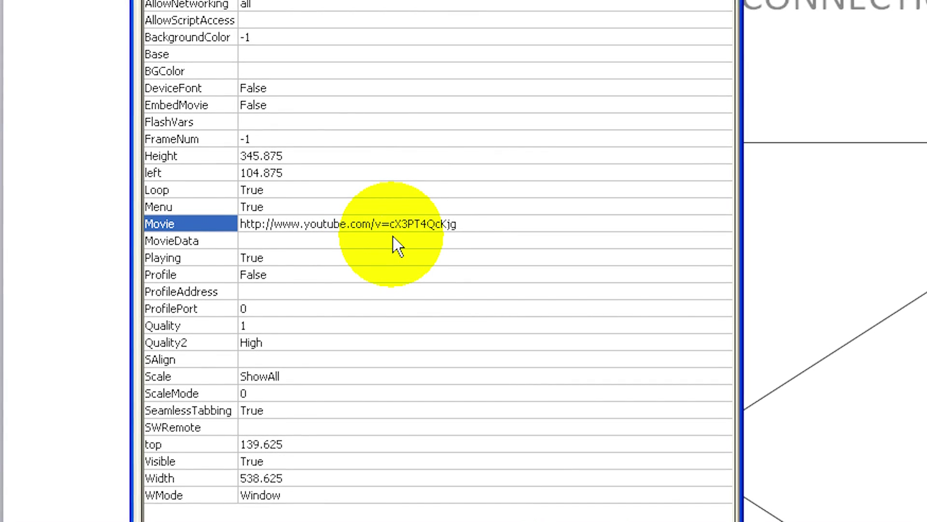
key("Right")
type("/")
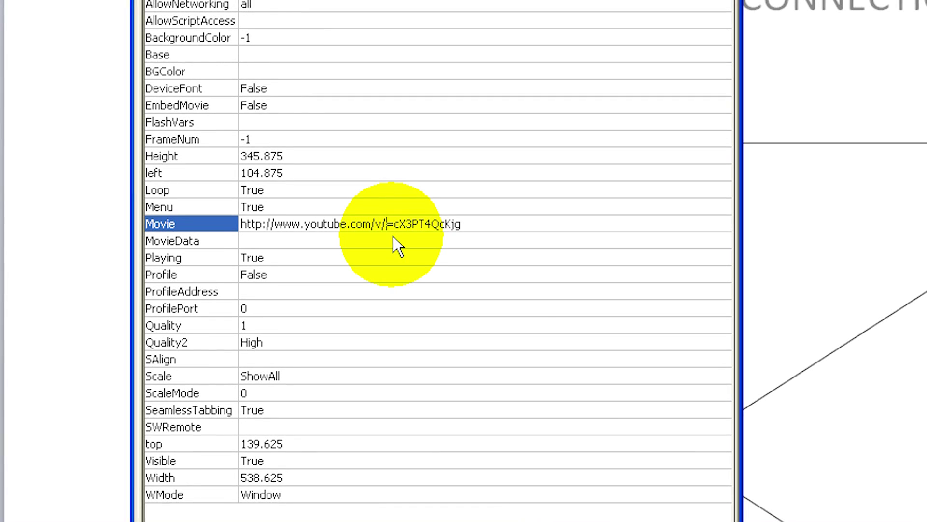
key("Delete")
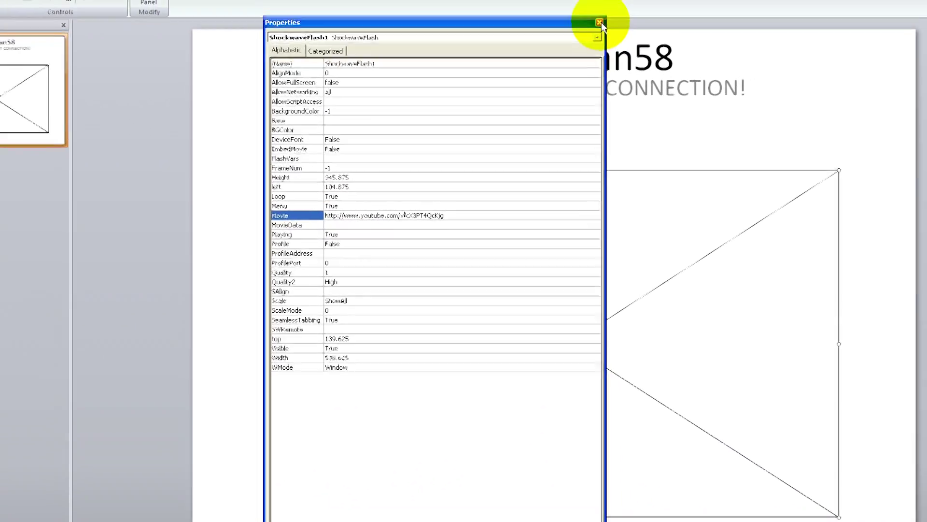
left_click(599, 22)
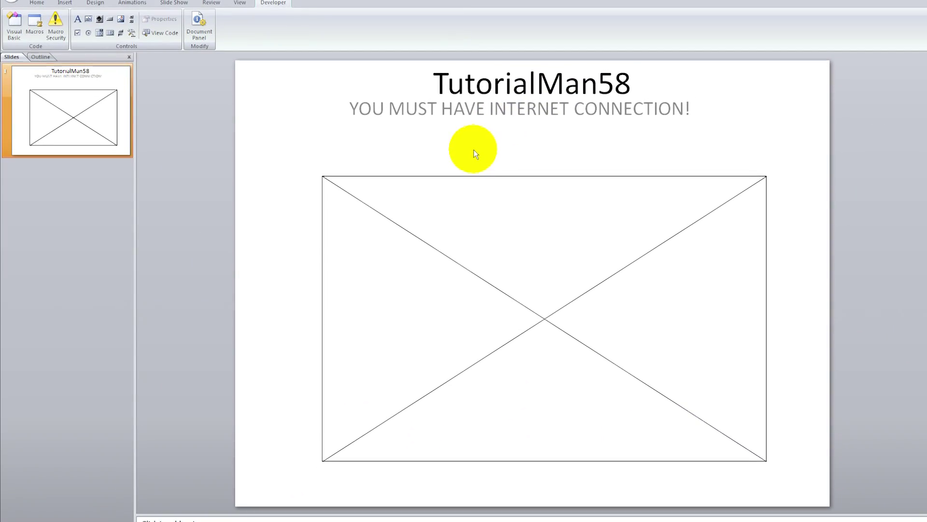
Start the slide show with F5, then play and pause the embedded YouTube video
key("F5")
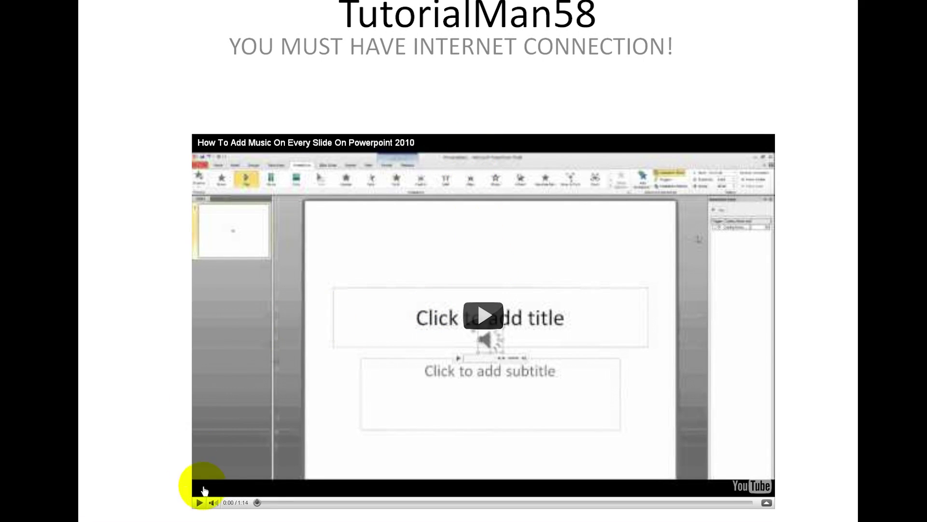
left_click(485, 317)
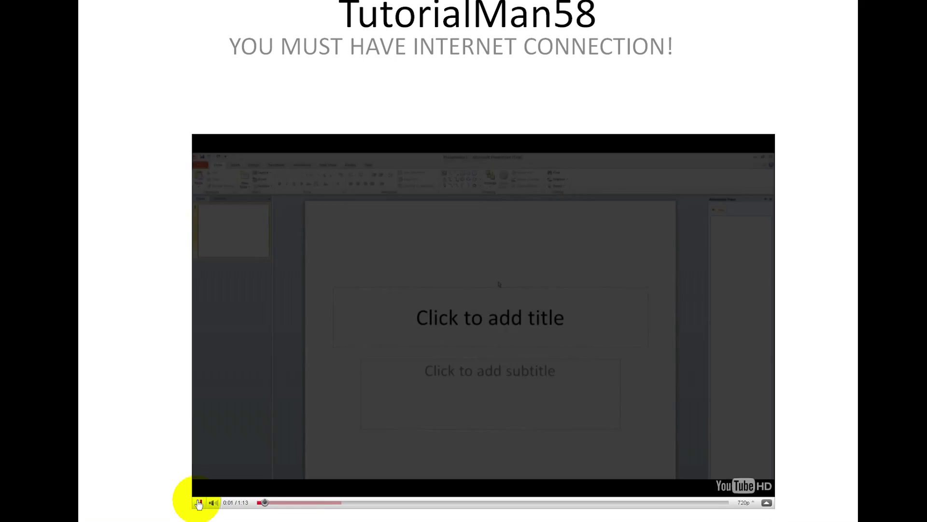
left_click(198, 502)
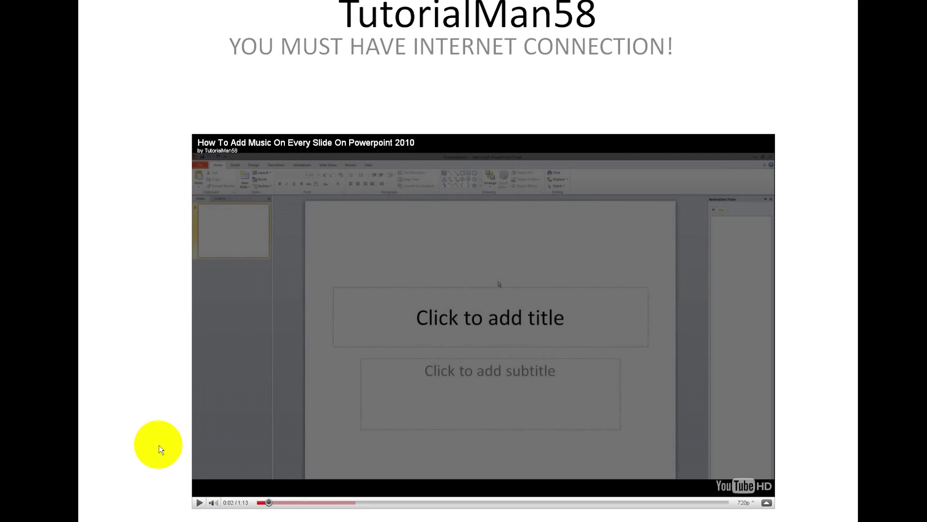